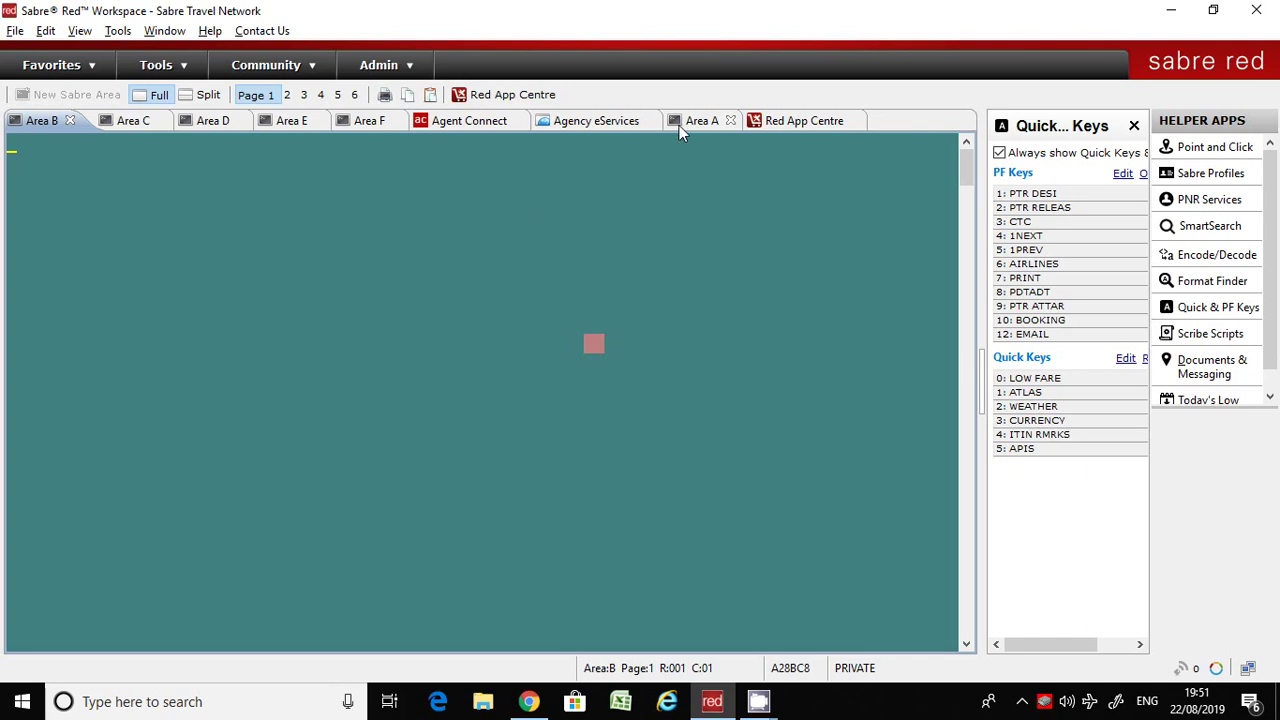
- Switch to Area A and request the city code for Dubai with the encode command W/-CCDUBAI
{"action": "left_click", "coordinate": [686, 121]}
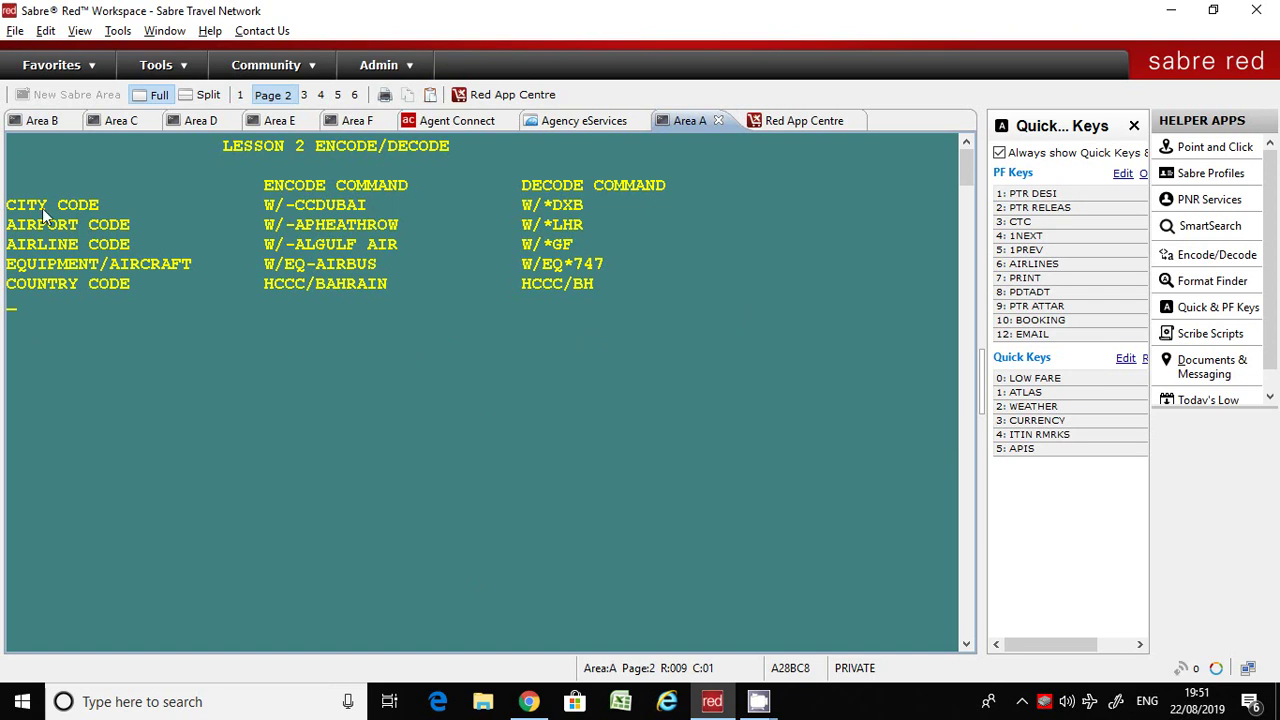
{"action": "left_click", "coordinate": [12, 204]}
{"action": "left_click_drag", "start_coordinate": [264, 204], "coordinate": [398, 205]}
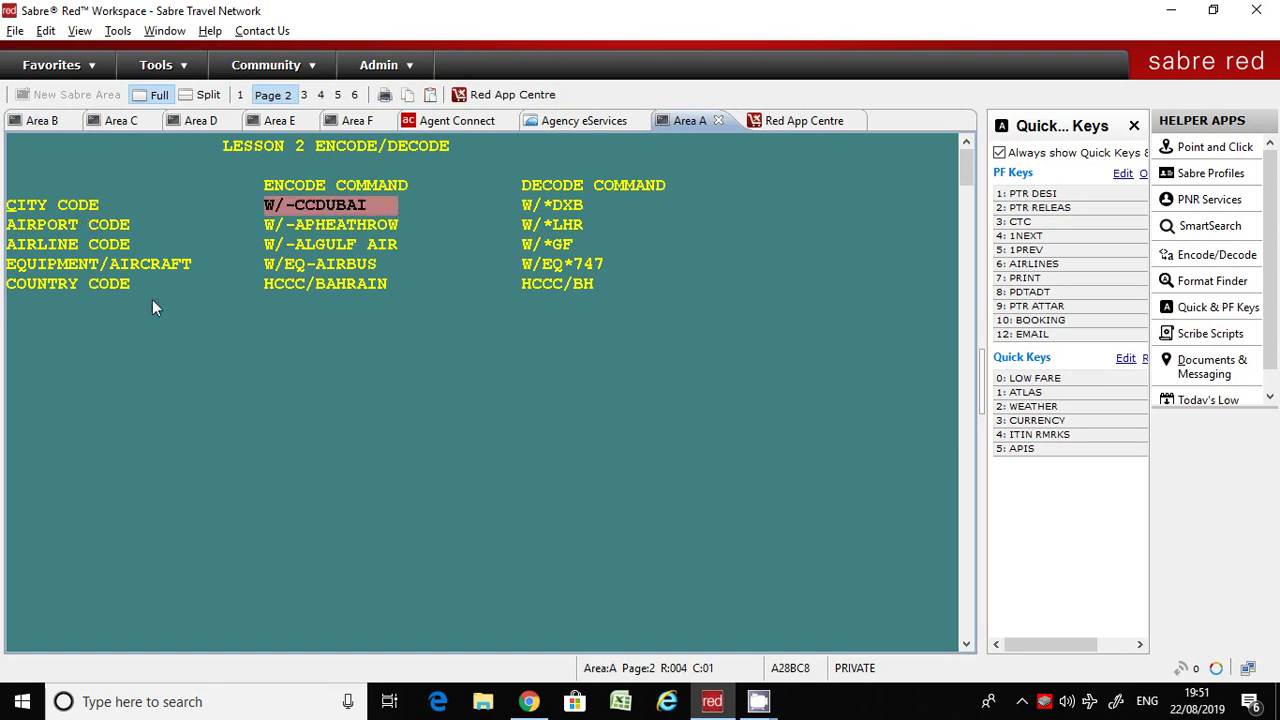
{"action": "left_click", "coordinate": [8, 308]}
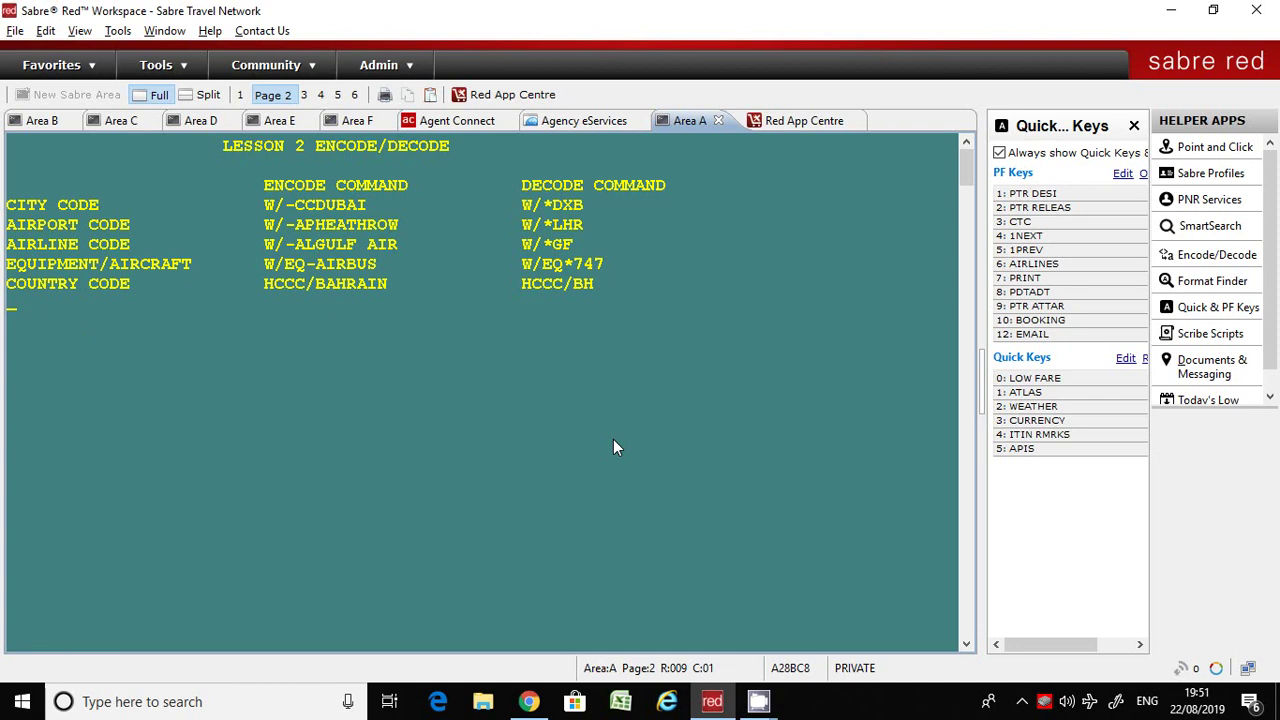
{"action": "type", "text": "W/-CCDUBAI"}
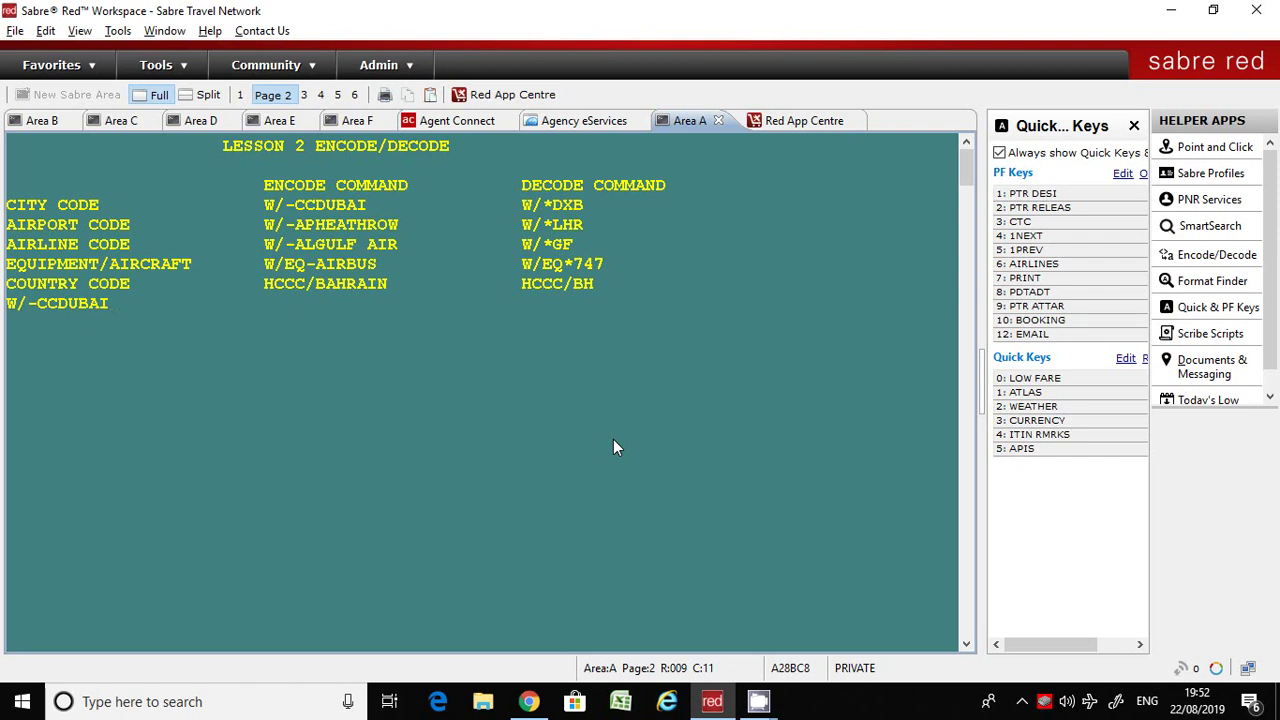
{"action": "key", "text": "Return"}
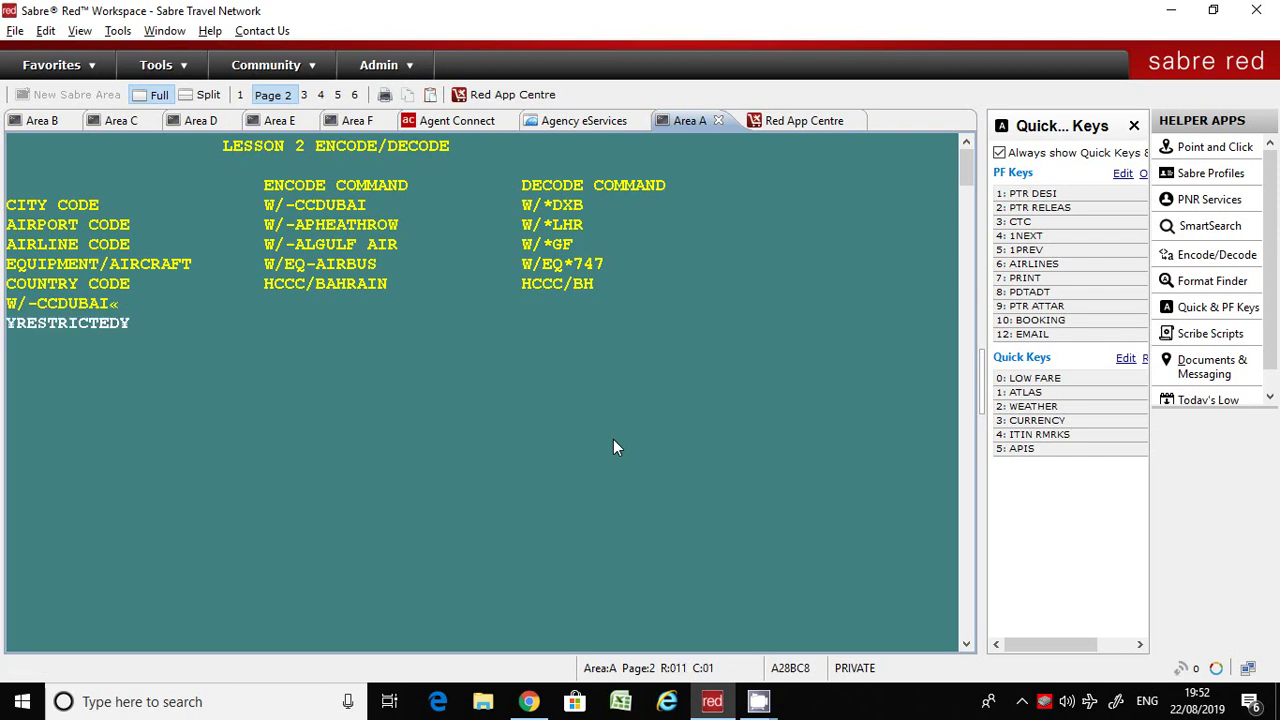
- Send W/-CCDUBAI again to encode the city Dubai, and decode the city code DXB with W/*DXB
{"action": "type", "text": "W/-CCDUBAI"}
{"action": "key", "text": "Return"}
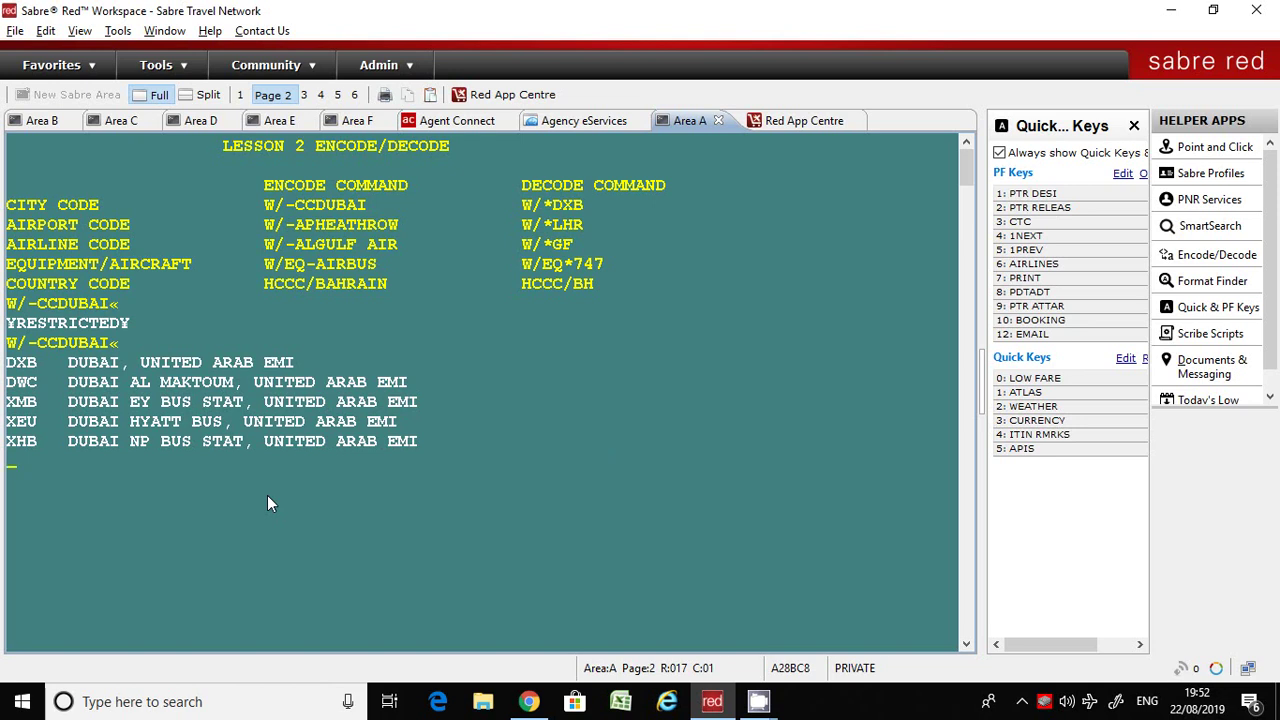
{"action": "type", "text": "W/*DXB"}
{"action": "key", "text": "Return"}
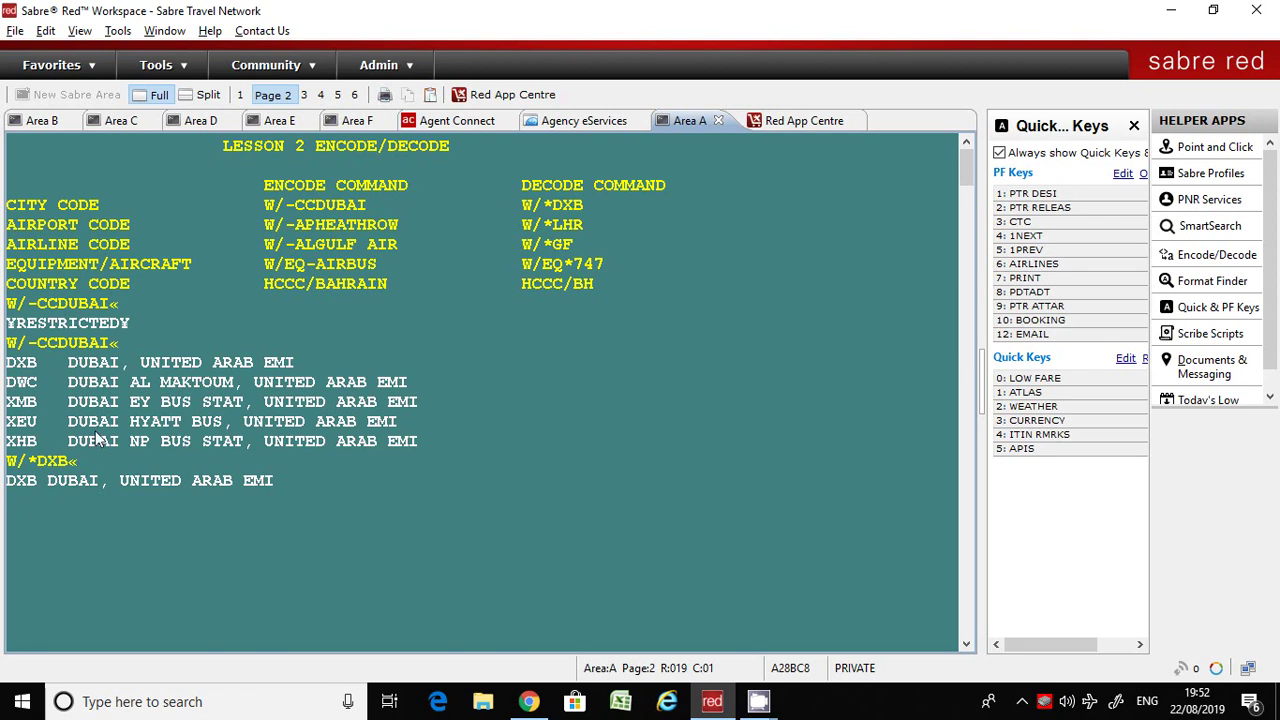
- Encode the airport name Heathrow with W/-APHEATHROW and decode the airport code LHR with W/*LHR
{"action": "type", "text": "W/-APHEATH"}
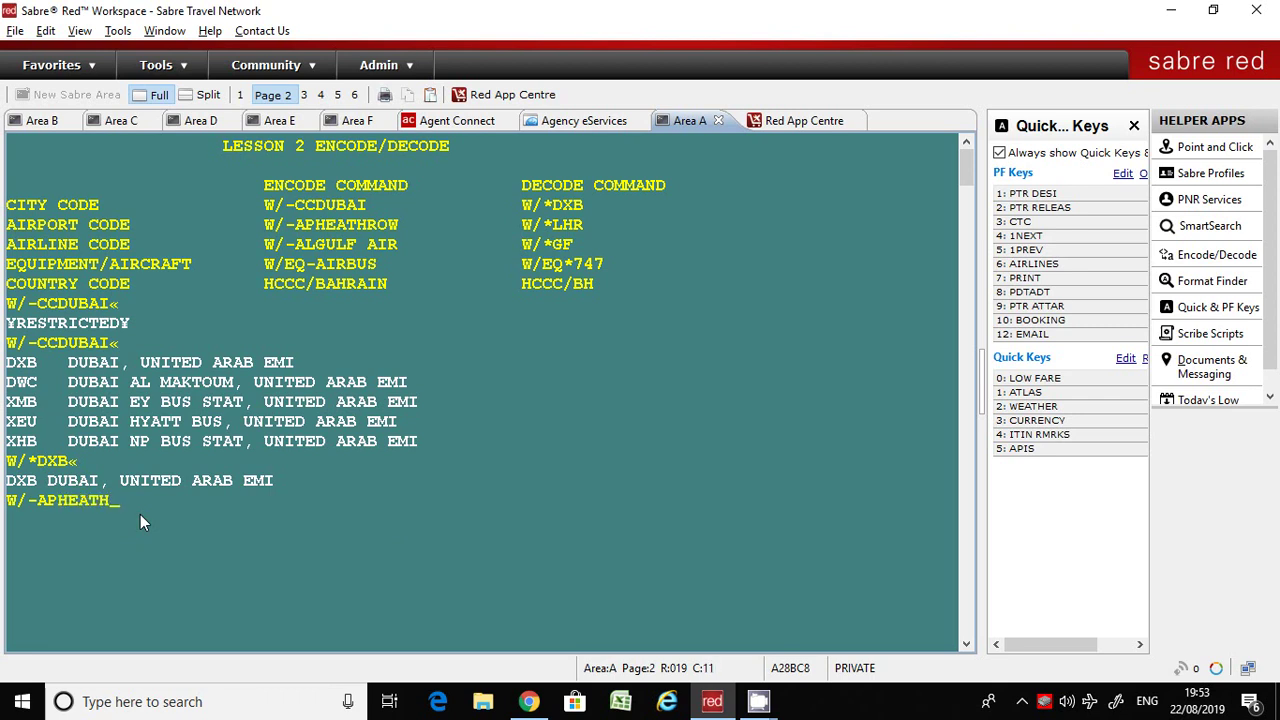
{"action": "type", "text": "ROW"}
{"action": "key", "text": "Return"}
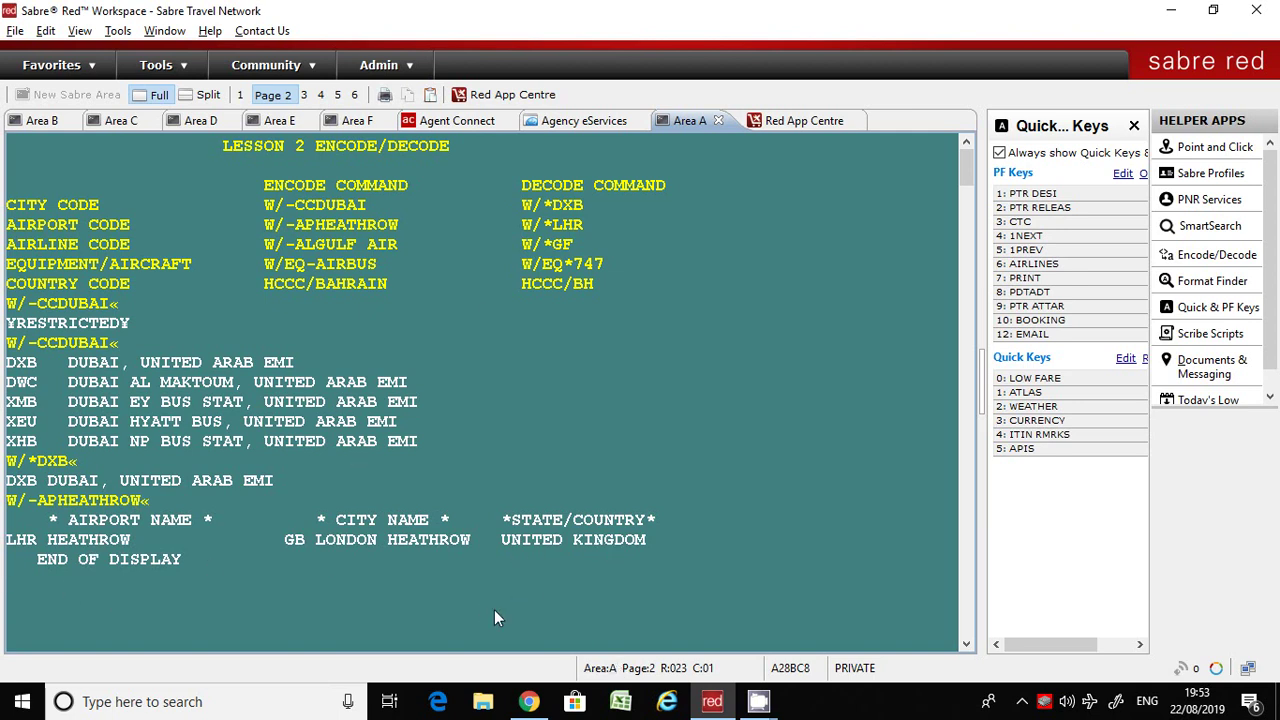
{"action": "type", "text": "W/*LHR"}
{"action": "key", "text": "Return"}
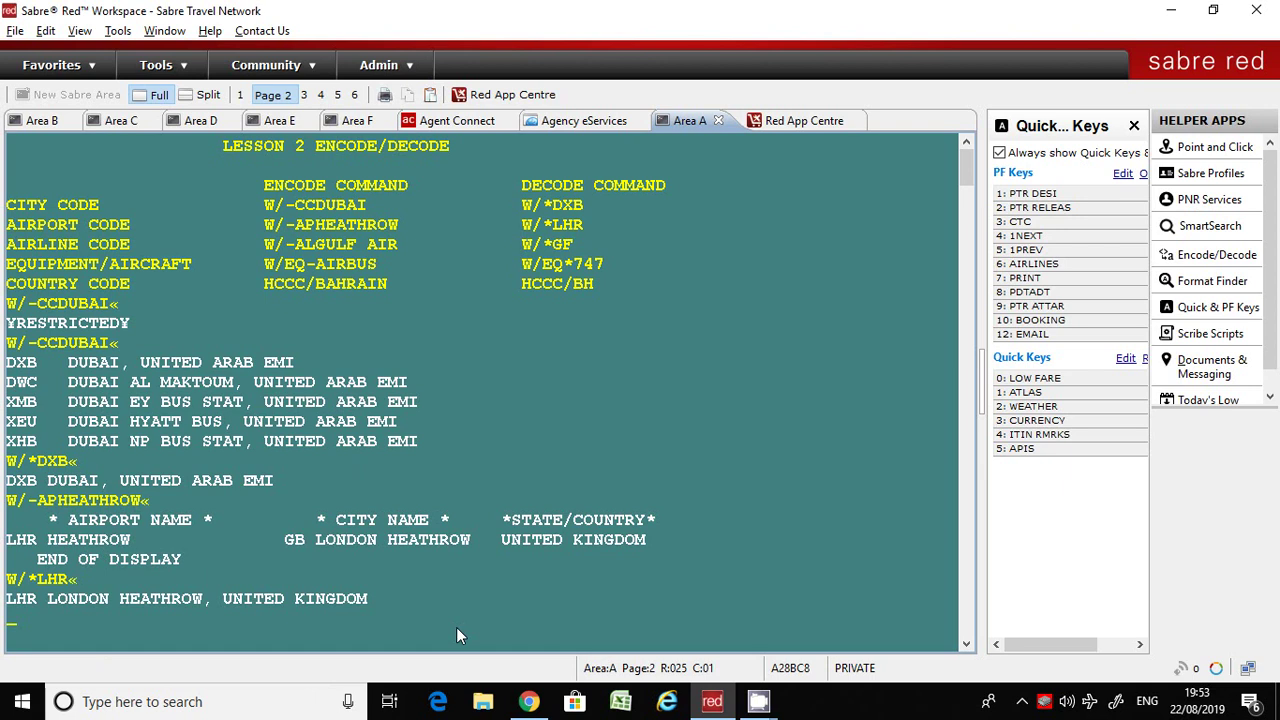
- Encode the airline name Gulf Air with W/-ALGULF AIR and decode the airline code GF with W/*GF
{"action": "type", "text": "W/"}
{"action": "type", "text": "-ALGULF AIR"}
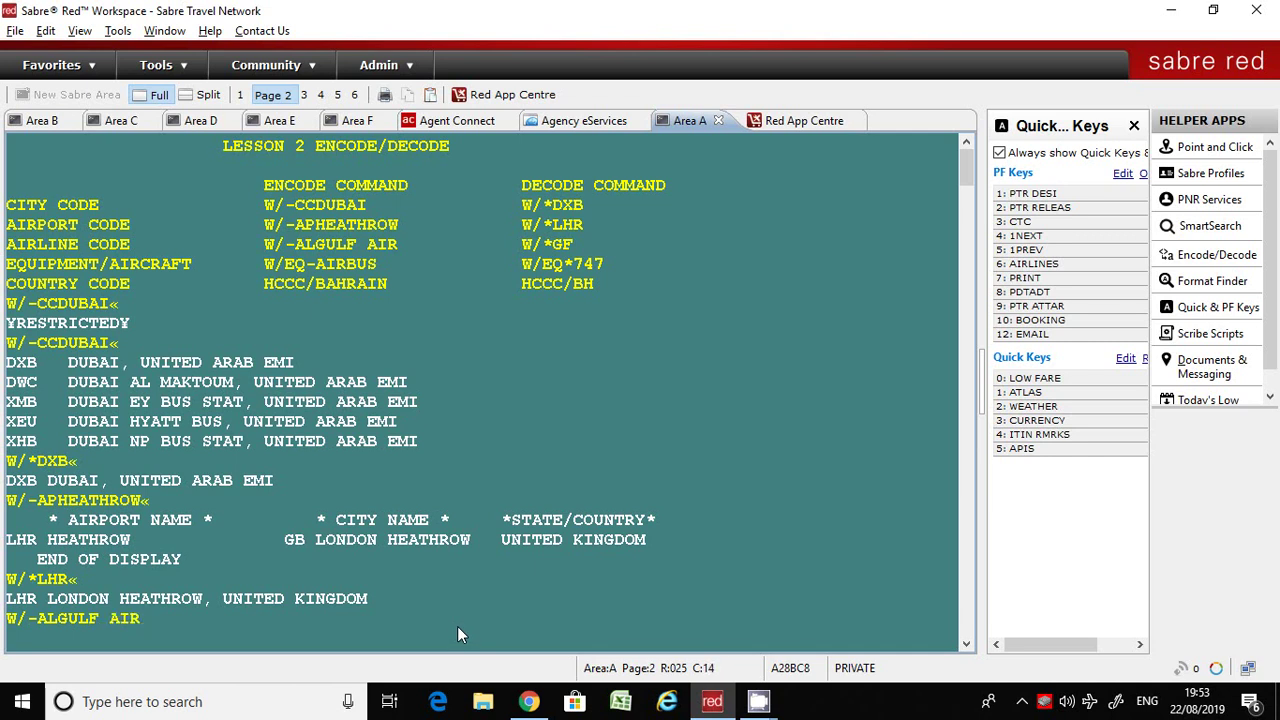
{"action": "key", "text": "Return"}
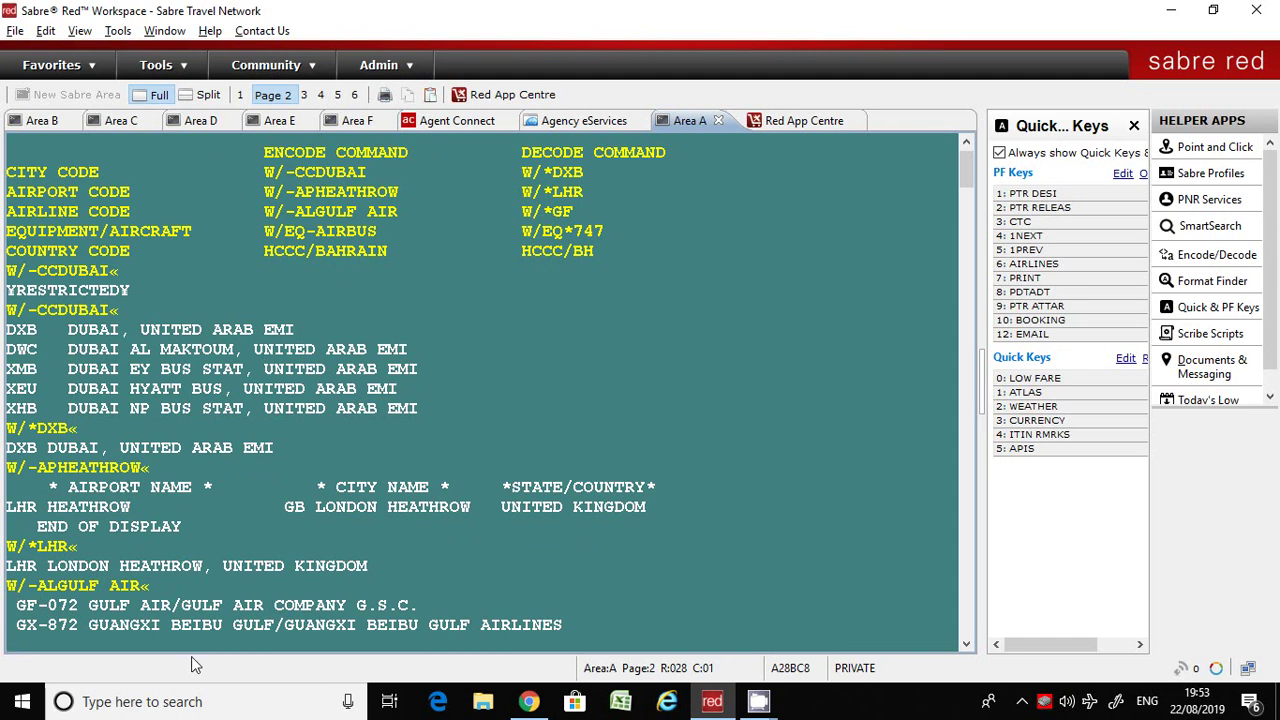
{"action": "type", "text": "W/*GF"}
{"action": "key", "text": "Return"}
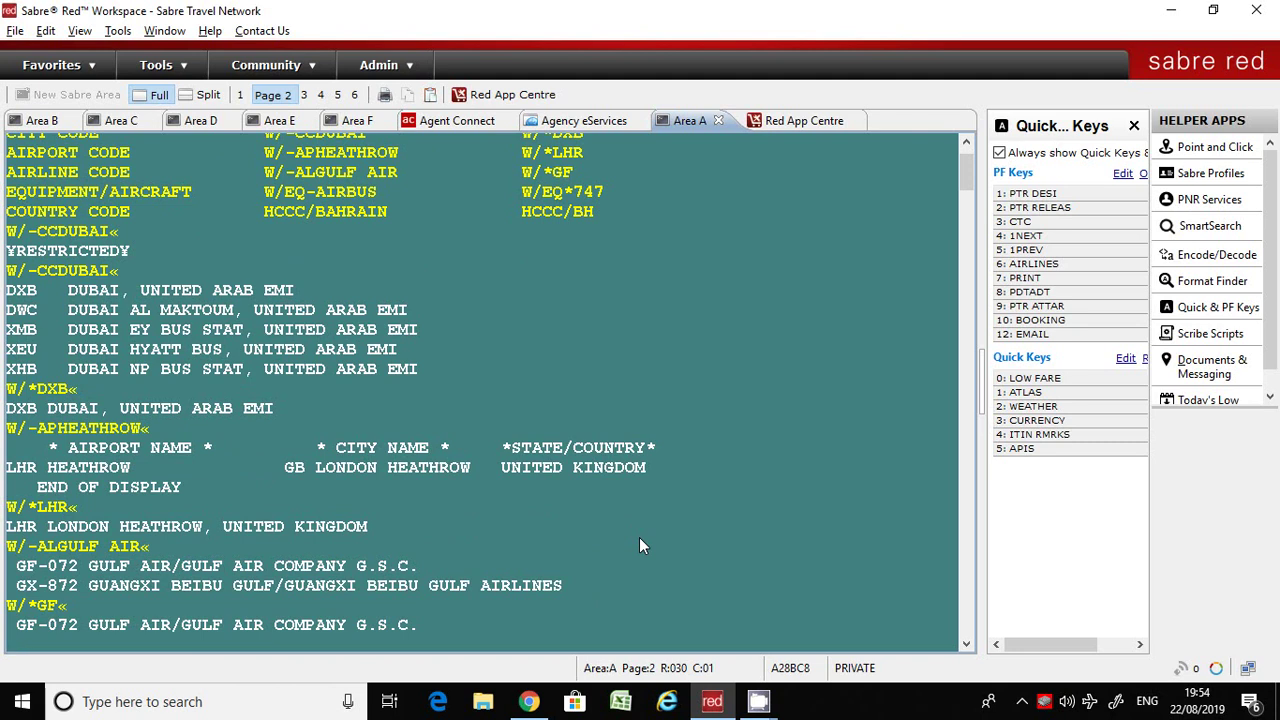
- Encode the Airbus equipment codes with W/EQ-AIRBUS and look through the returned aircraft list
{"action": "type", "text": "W/EQ-AIRBUD"}
{"action": "key", "text": "BackSpace"}
{"action": "type", "text": "S"}
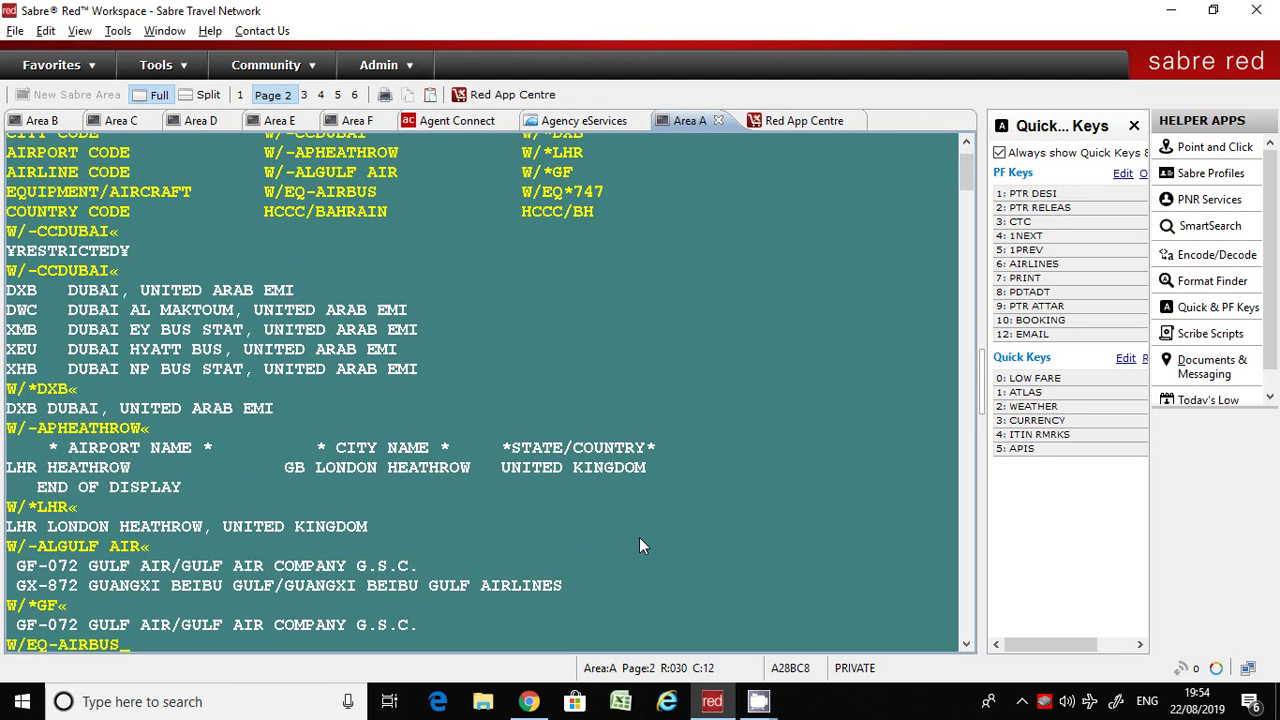
{"action": "key", "text": "Return"}
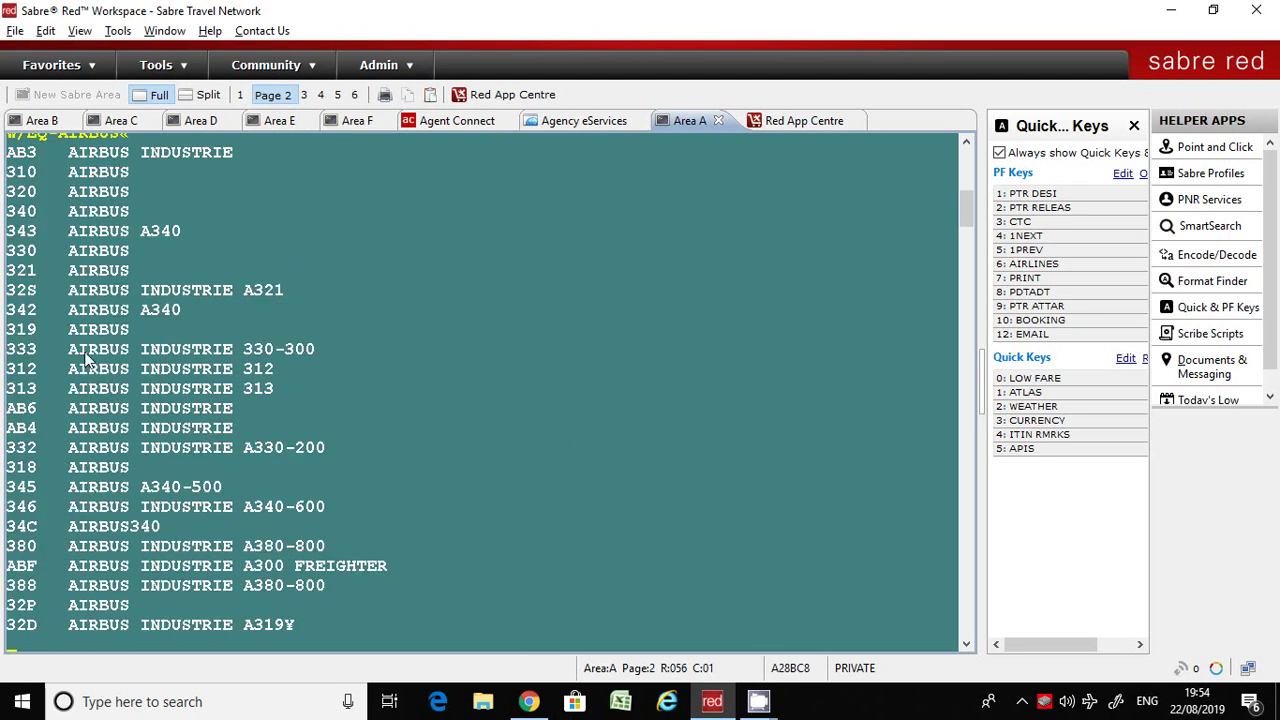
{"action": "scroll", "coordinate": [383, 383], "scroll_direction": "up", "scroll_amount": 1}
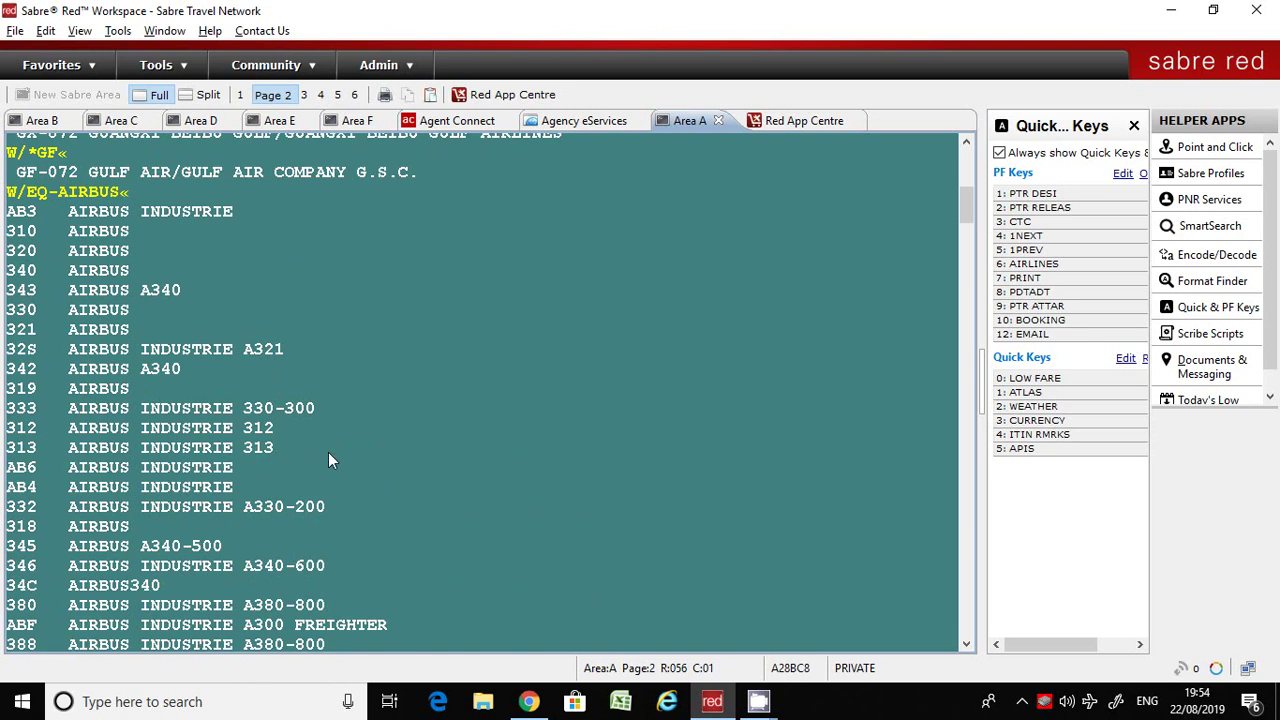
{"action": "scroll", "coordinate": [328, 455], "scroll_direction": "down", "scroll_amount": 3}
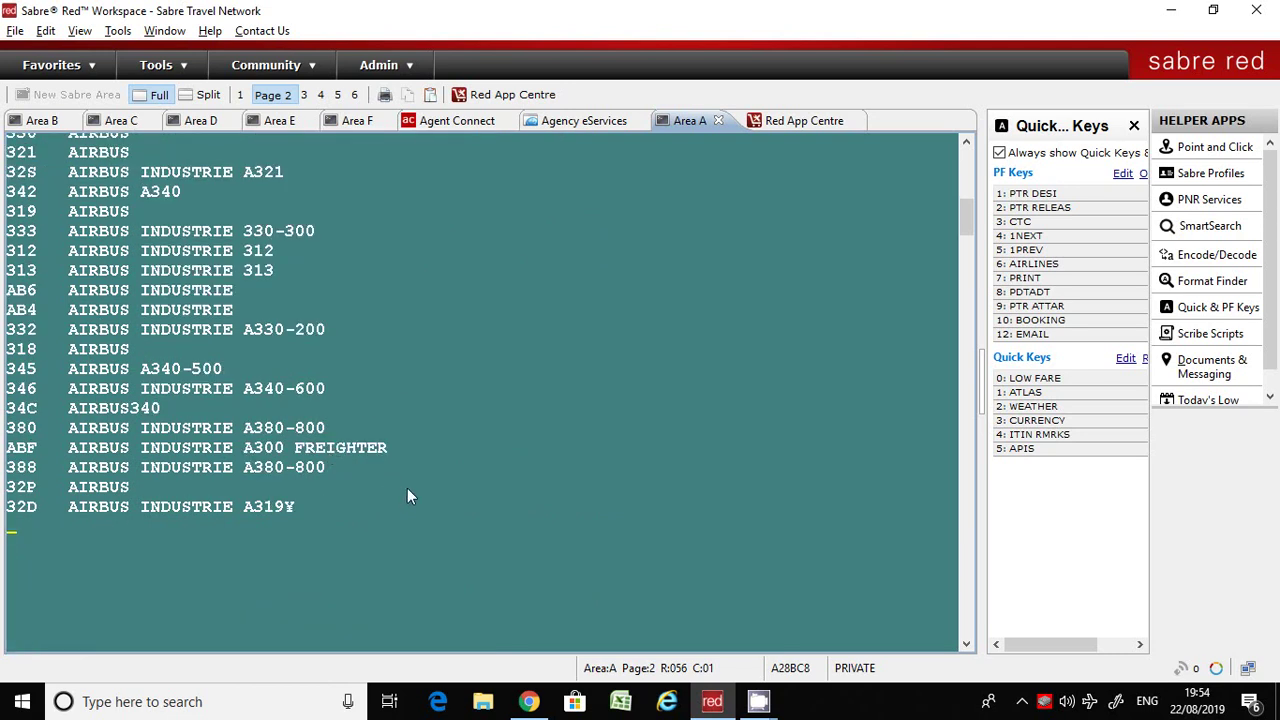
- Decode the aircraft equipment code 747 with W/EQ*747, following the format in the lesson table
{"action": "type", "text": "W/*"}
{"action": "scroll", "coordinate": [594, 436], "scroll_direction": "up", "scroll_amount": 6}
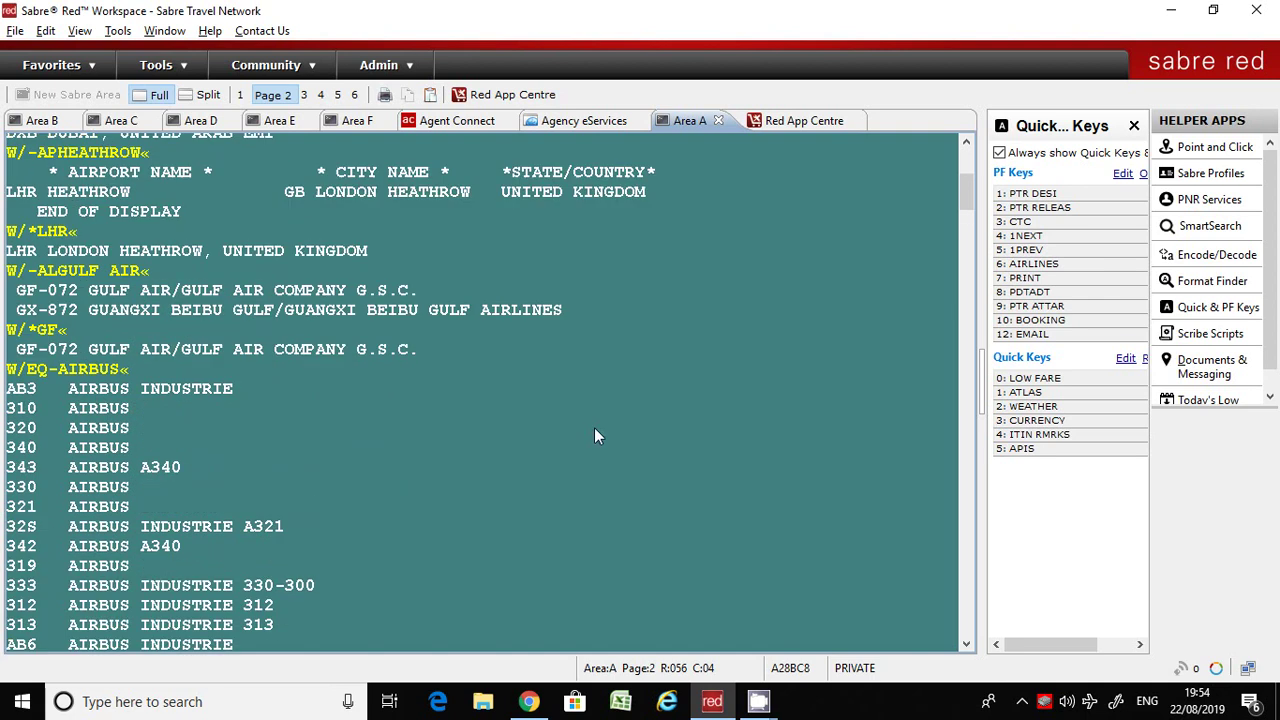
{"action": "scroll", "coordinate": [664, 479], "scroll_direction": "up", "scroll_amount": 5}
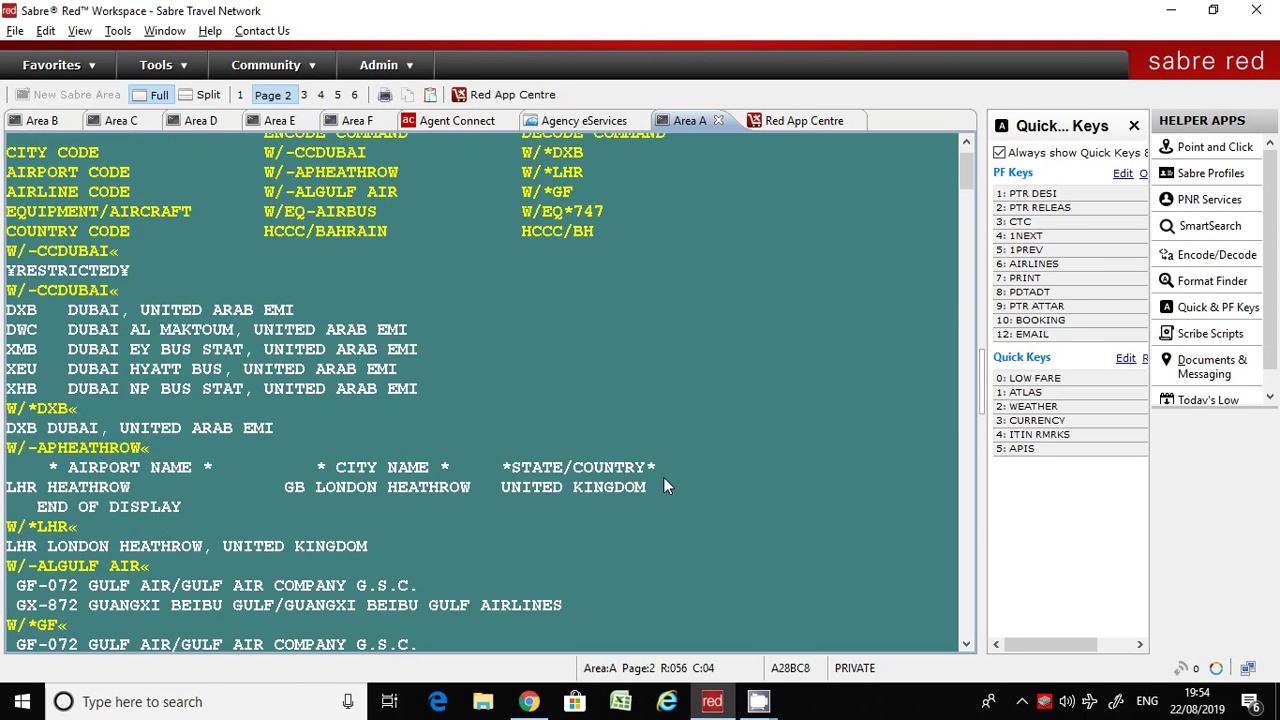
{"action": "scroll", "coordinate": [663, 477], "scroll_direction": "down", "scroll_amount": 10}
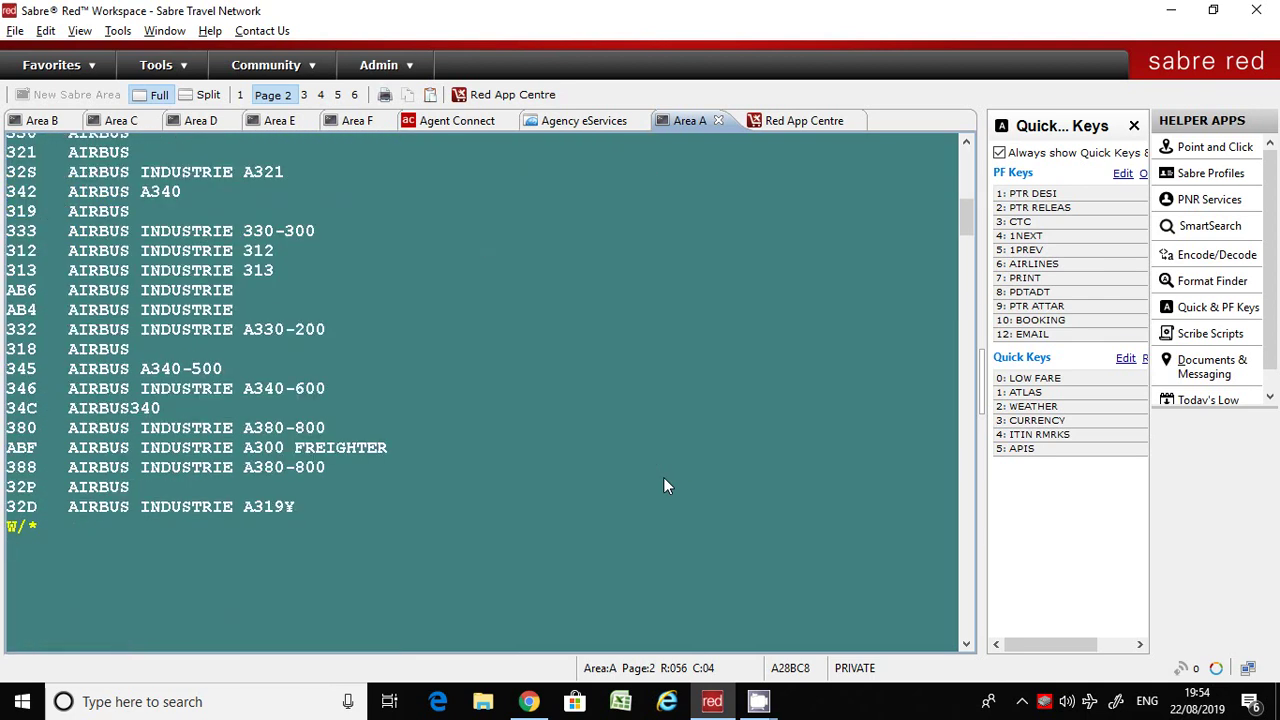
{"action": "key", "text": "BackSpace"}
{"action": "type", "text": "EQ*7"}
{"action": "key", "text": "BackSpace"}
{"action": "type", "text": "47"}
{"action": "key", "text": "Return"}
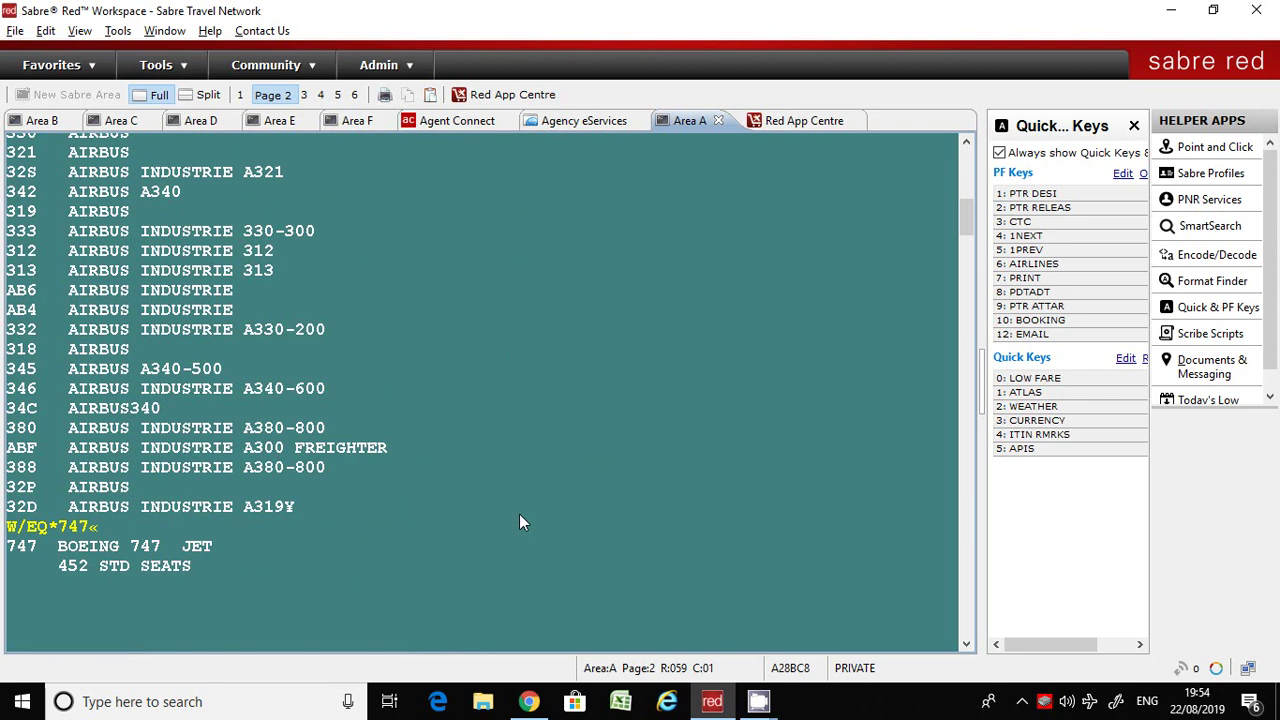
- Check the country format in the lesson table and encode the country Bahrain with HCCC/BAHRIN
{"action": "scroll", "coordinate": [520, 521], "scroll_direction": "up", "scroll_amount": 15}
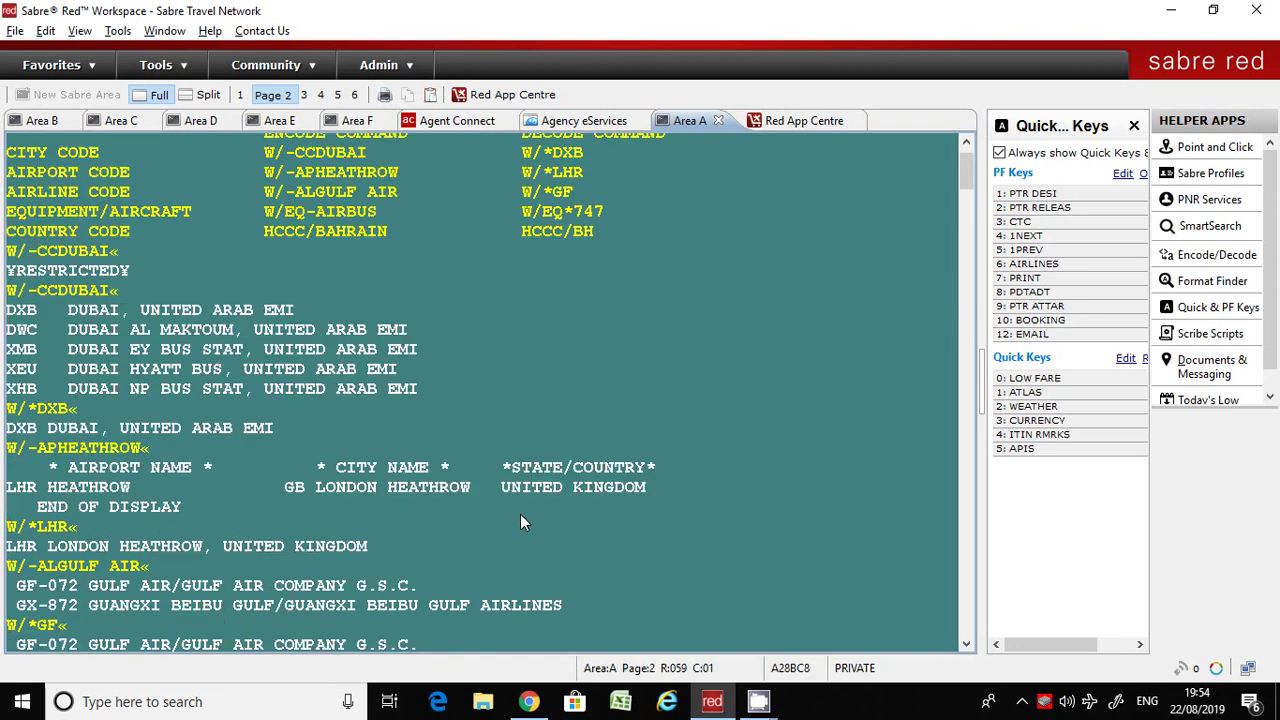
{"action": "scroll", "coordinate": [520, 514], "scroll_direction": "down", "scroll_amount": 8}
{"action": "scroll", "coordinate": [509, 481], "scroll_direction": "up", "scroll_amount": 6}
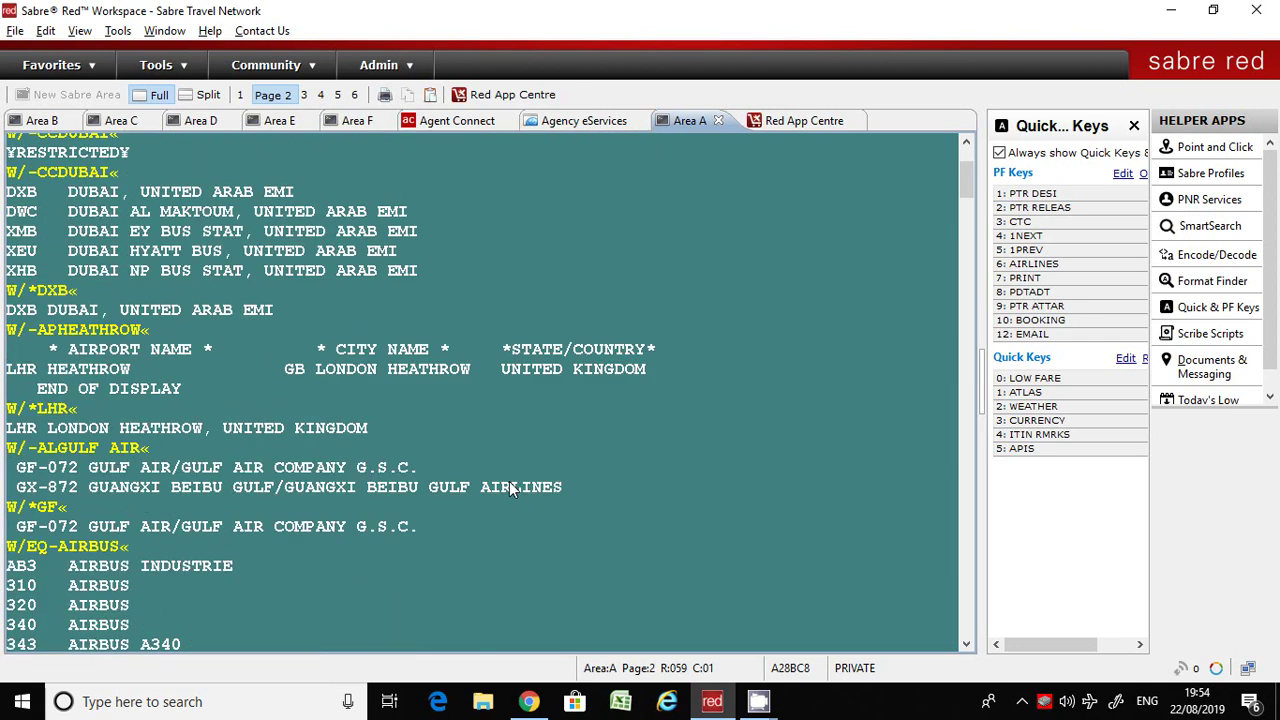
{"action": "scroll", "coordinate": [509, 481], "scroll_direction": "up", "scroll_amount": 3}
{"action": "scroll", "coordinate": [509, 481], "scroll_direction": "down", "scroll_amount": 10}
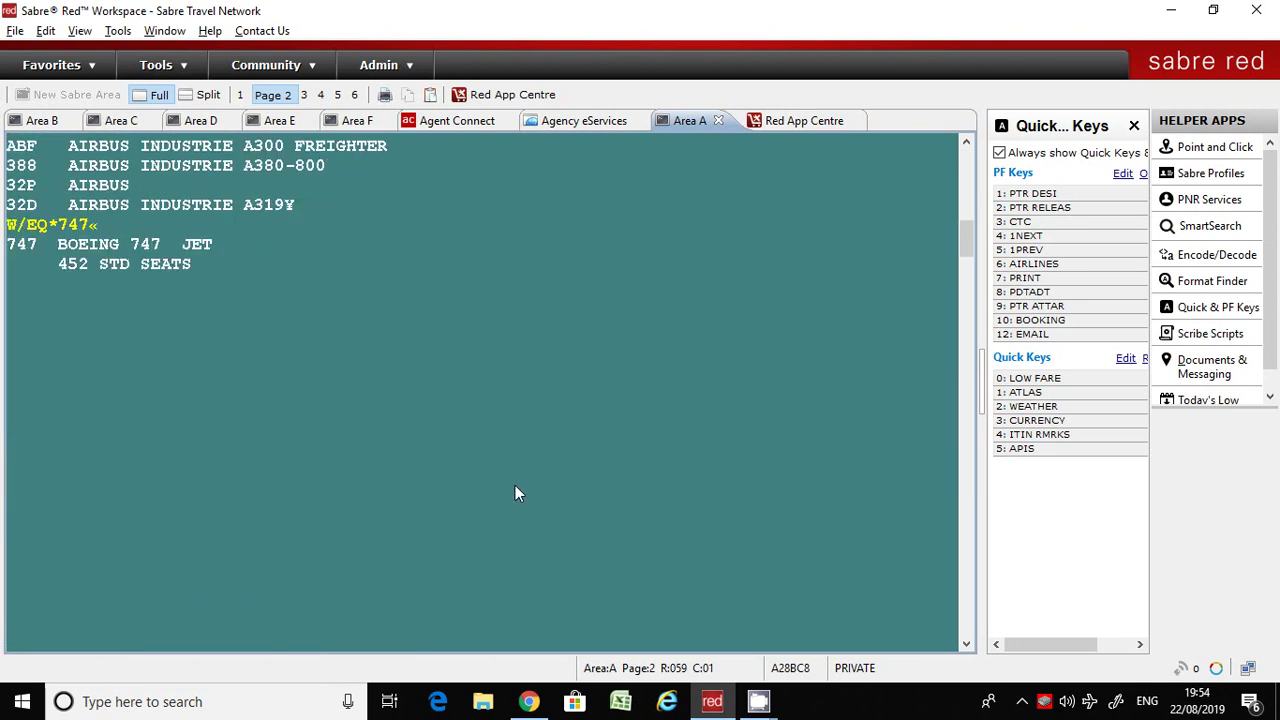
{"action": "type", "text": "HCCC/BAHRIN"}
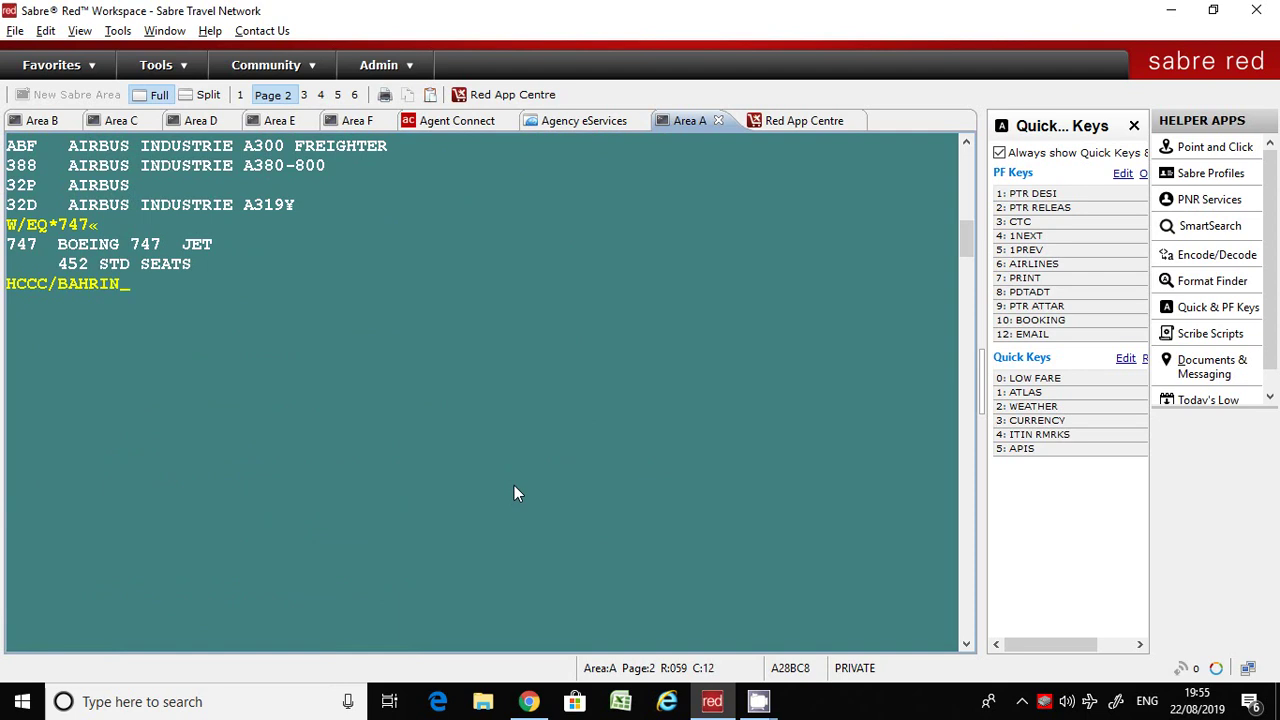
{"action": "key", "text": "Return"}
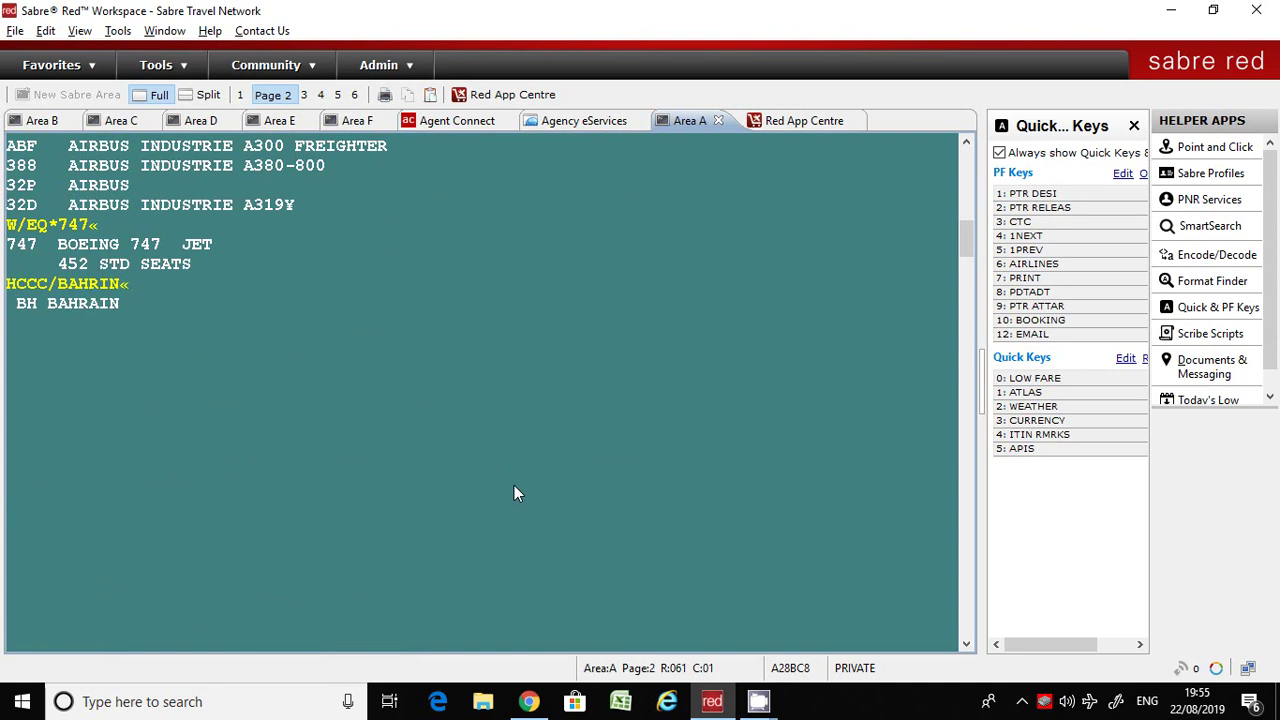
- Decode the country code BH with HCCC/BH
{"action": "type", "text": "HCCC/"}
{"action": "type", "text": "BH«"}
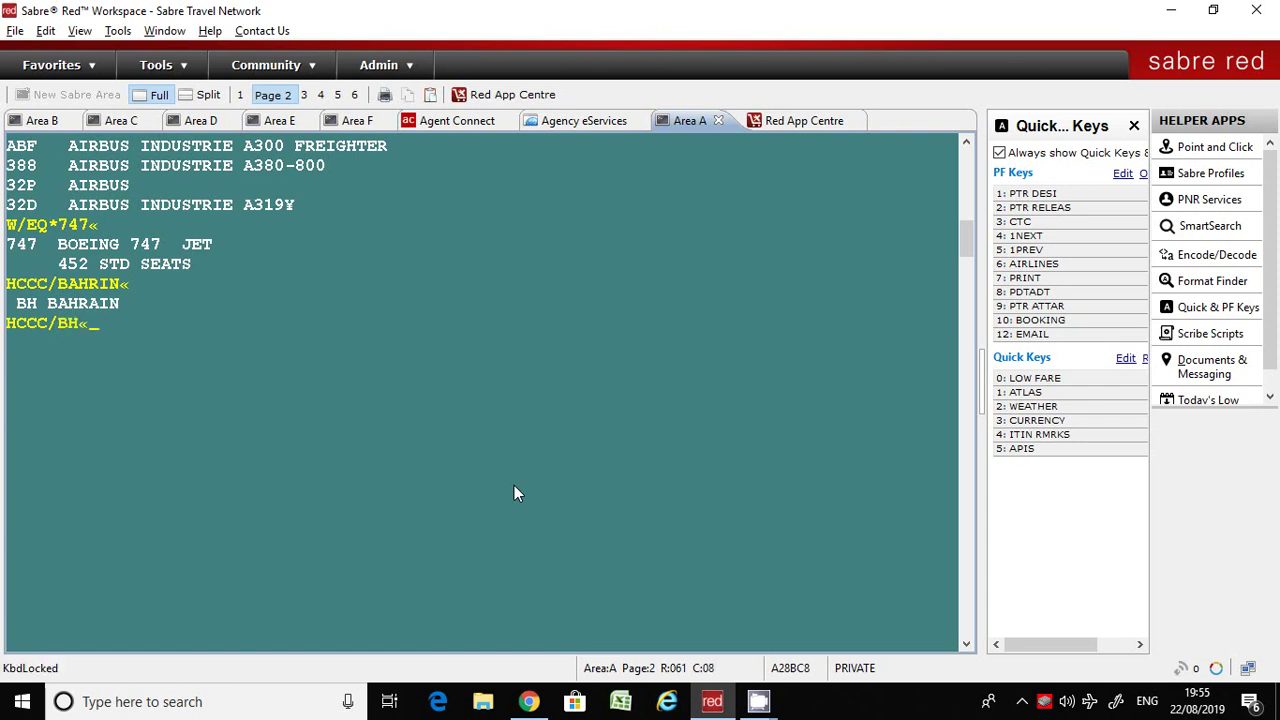
{"action": "key", "text": "Return"}
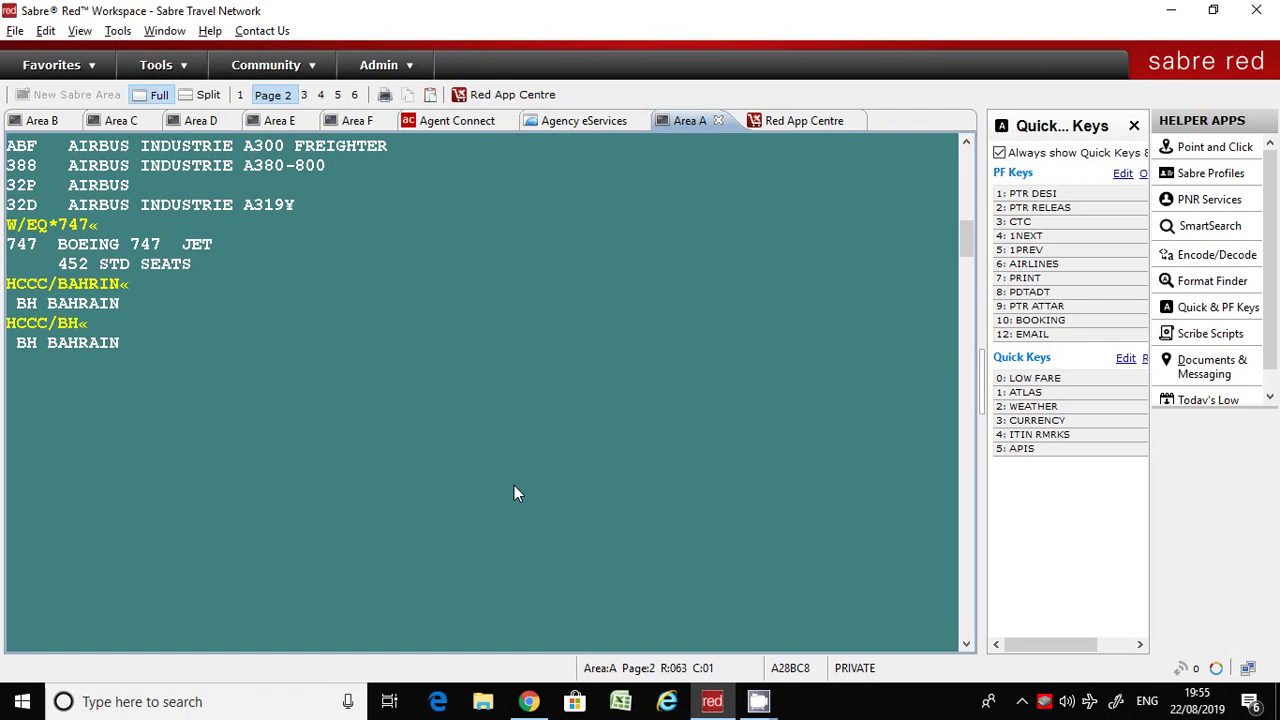
- Send the ignore command I and look back over the lesson table and all encode and decode entries
{"action": "type", "text": "I"}
{"action": "key", "text": "Return"}
{"action": "scroll", "coordinate": [590, 445], "scroll_direction": "up", "scroll_amount": 10}
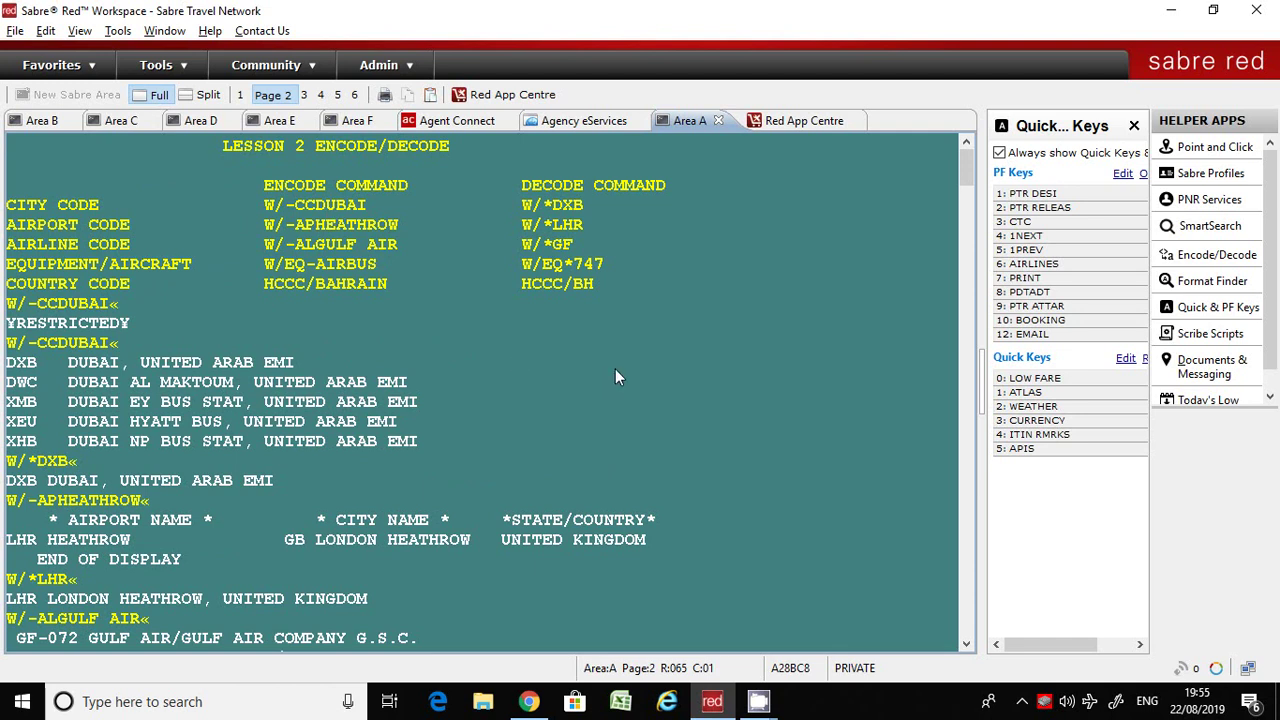
{"action": "scroll", "coordinate": [457, 417], "scroll_direction": "down", "scroll_amount": 10}
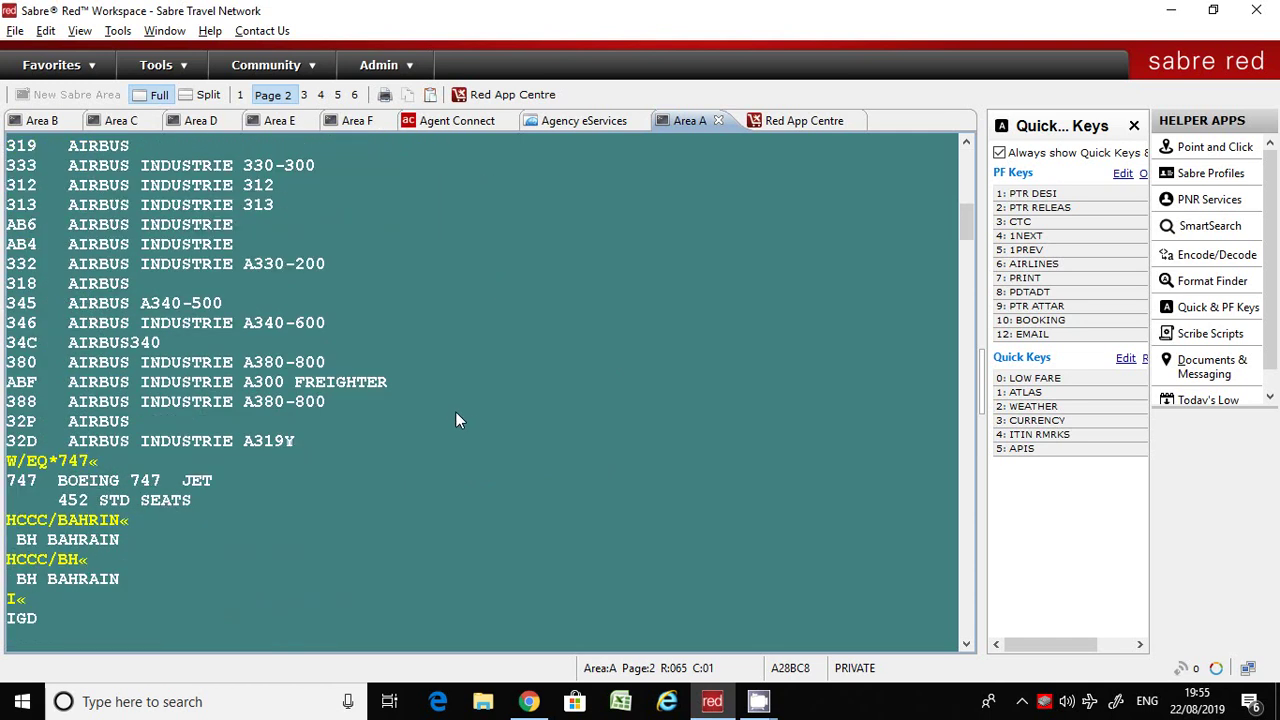
{"action": "scroll", "coordinate": [455, 420], "scroll_direction": "down", "scroll_amount": 4}
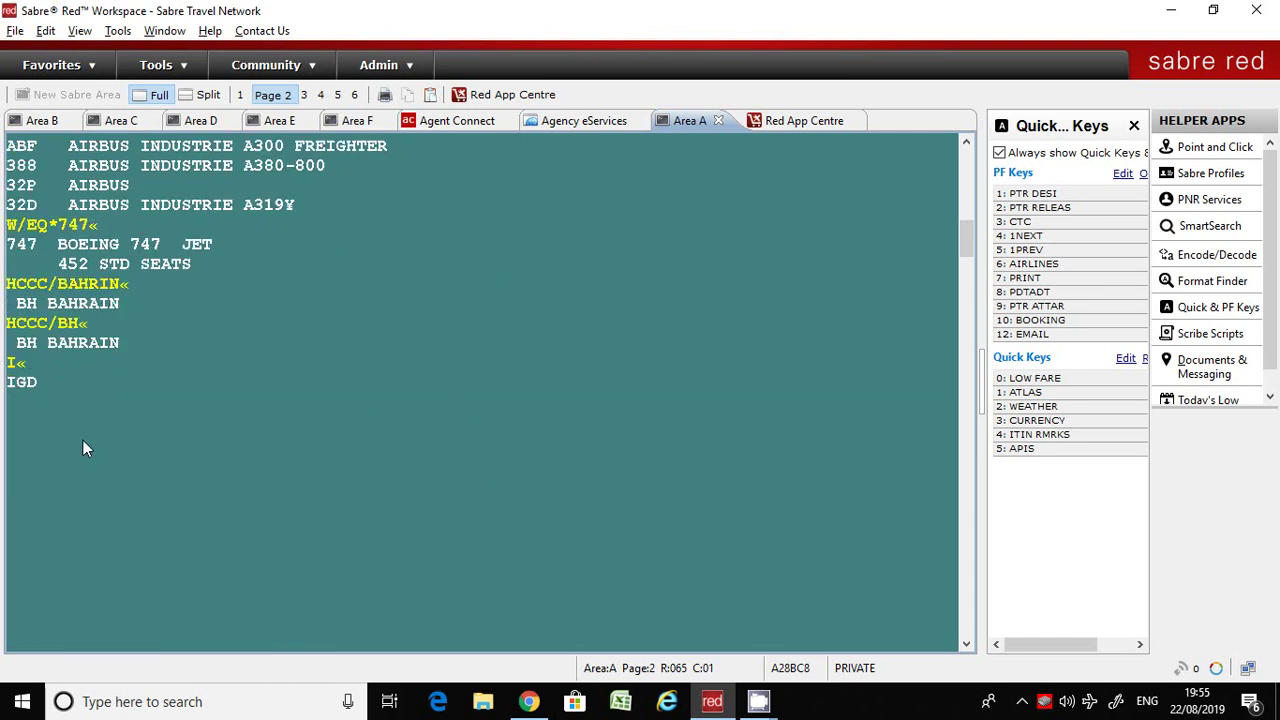